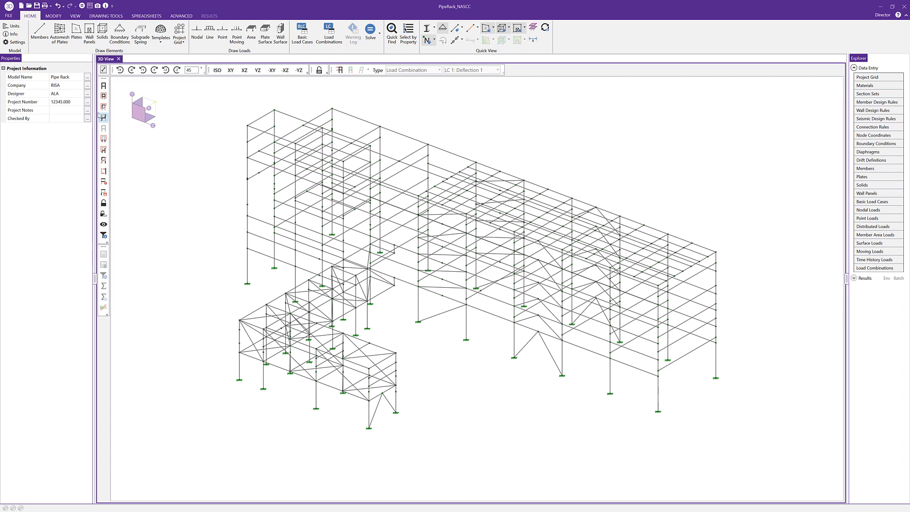
Confirm the design code settings and open the Connection Rules table, enlarged to show all 32 rules
click(17, 43)
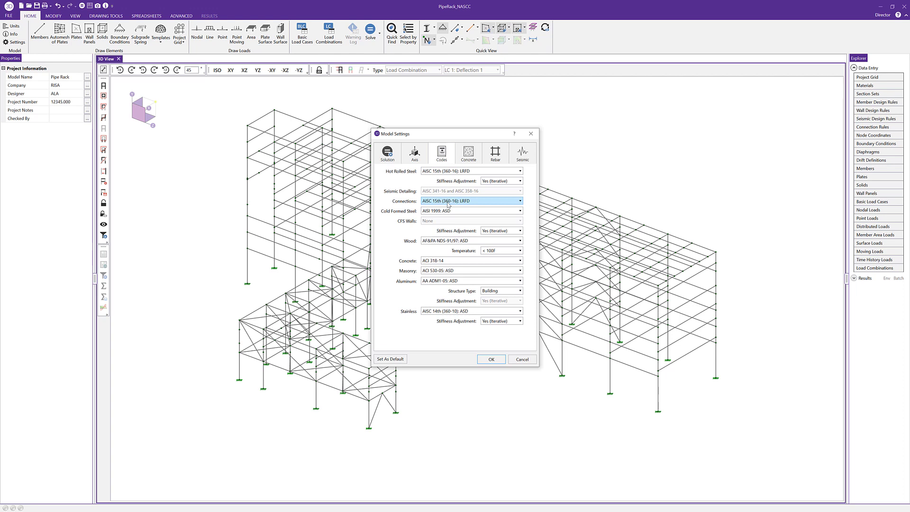
click(488, 360)
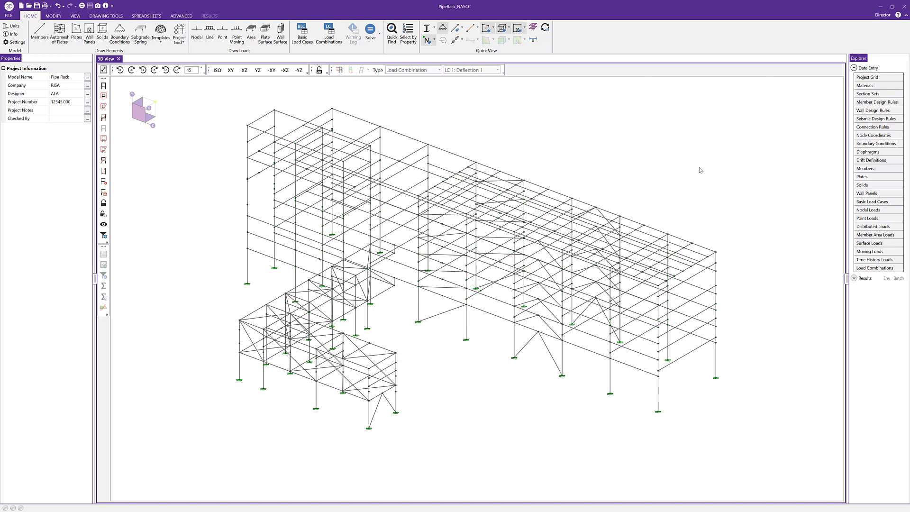
click(877, 130)
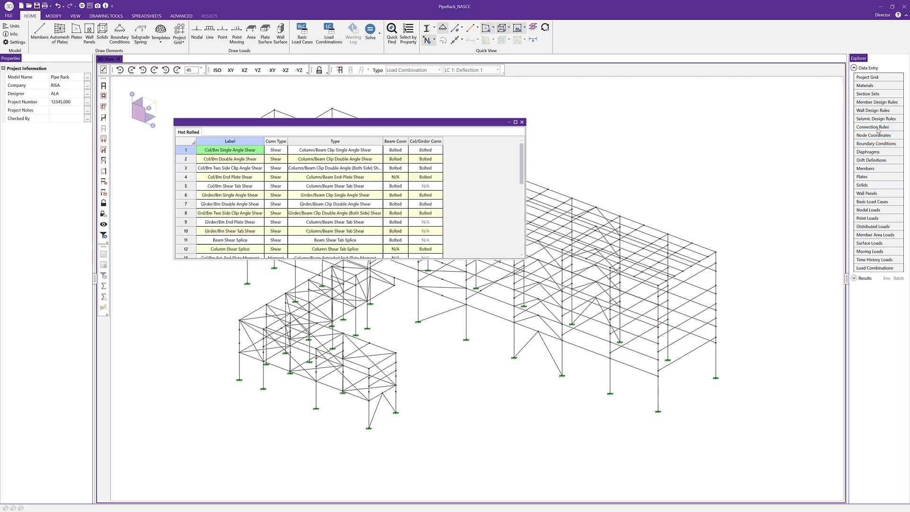
drag(497, 260, 486, 446)
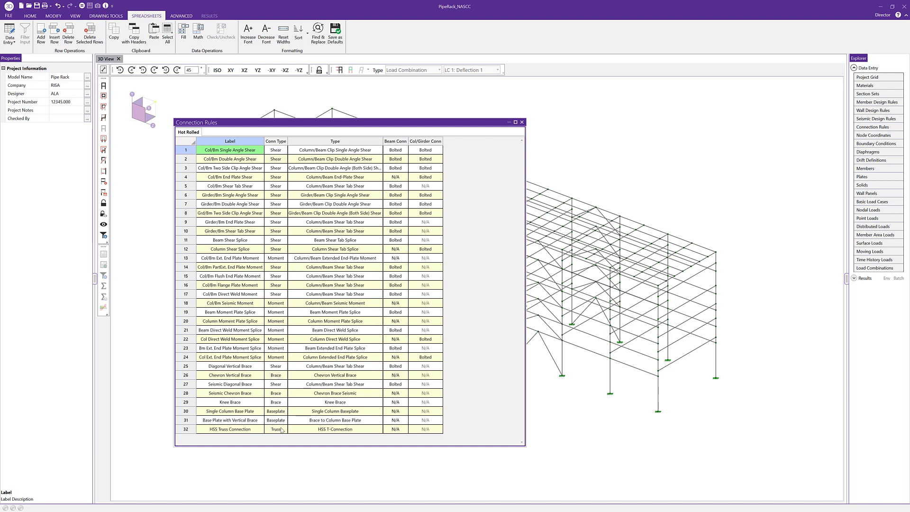
Review rule 1's Type, Beam Conn and Col/Girder Conn choices, leaving them unchanged
click(365, 152)
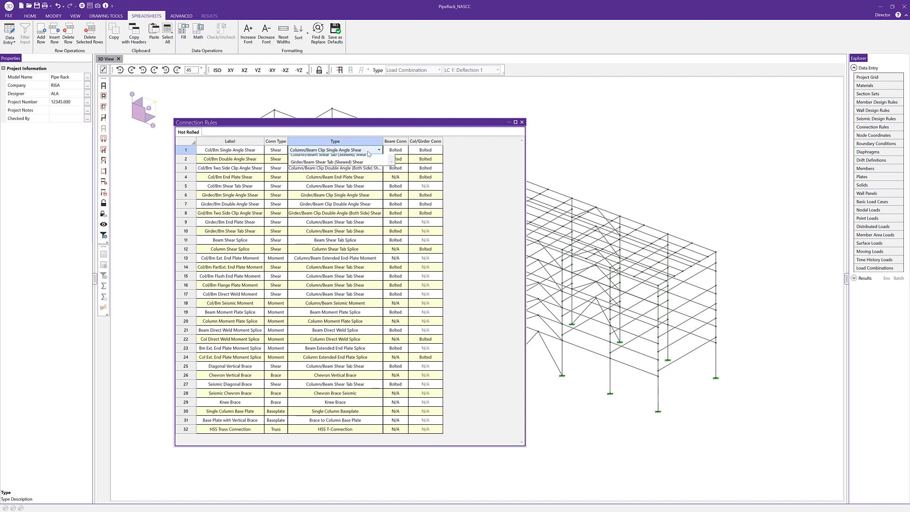
click(368, 152)
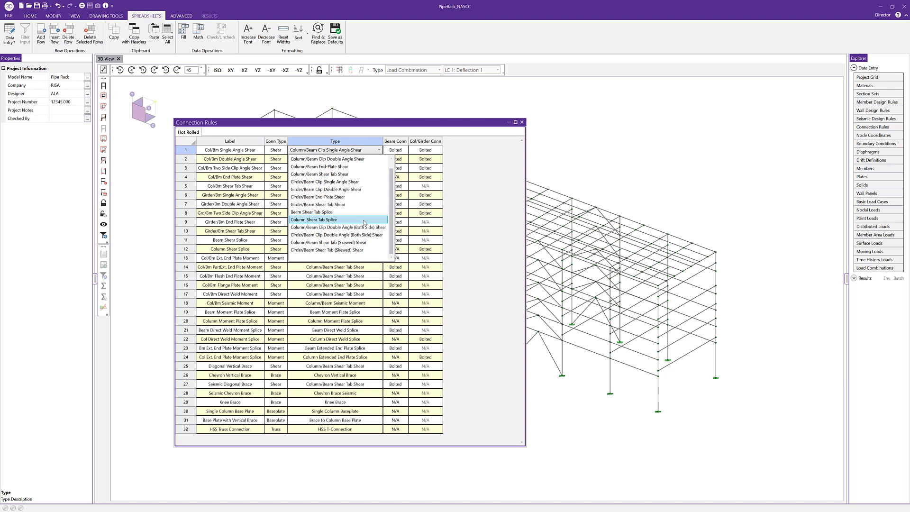
click(357, 149)
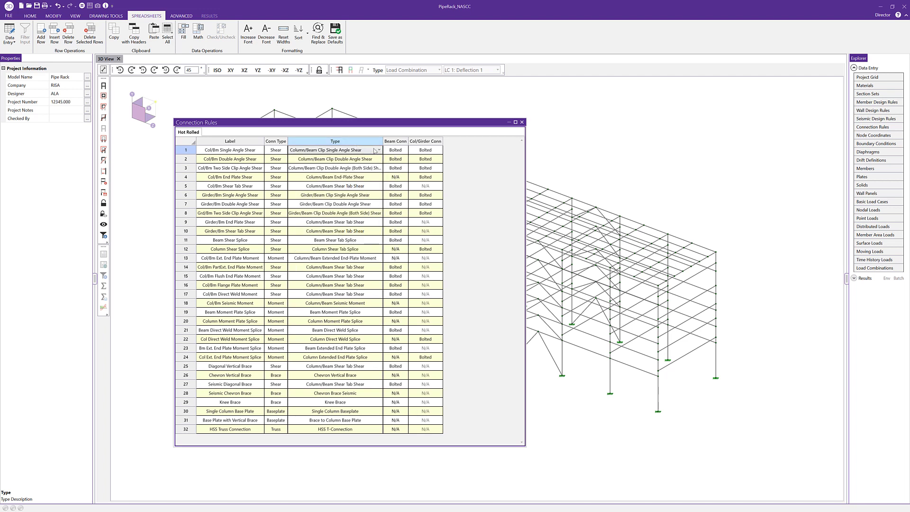
click(403, 151)
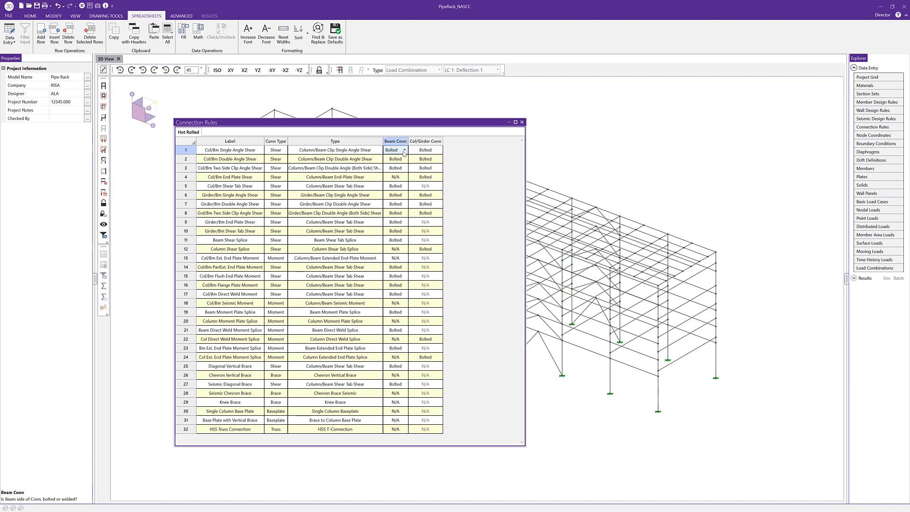
click(403, 150)
click(395, 158)
click(427, 151)
click(427, 150)
click(425, 158)
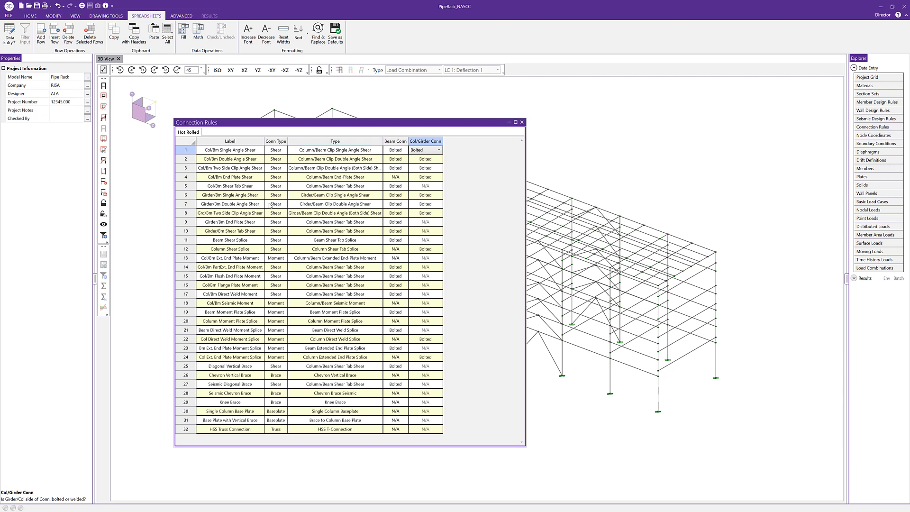
Close the rules table and label the model's members by connection rule
click(522, 122)
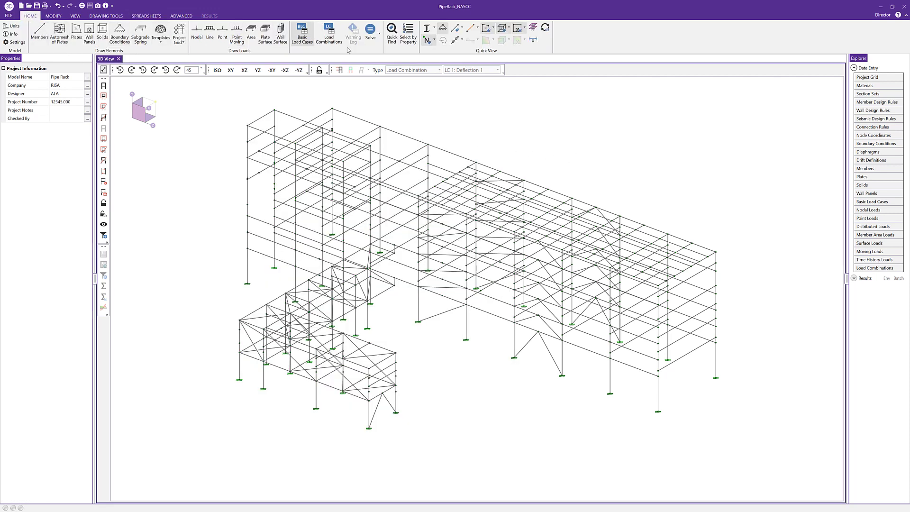
click(461, 41)
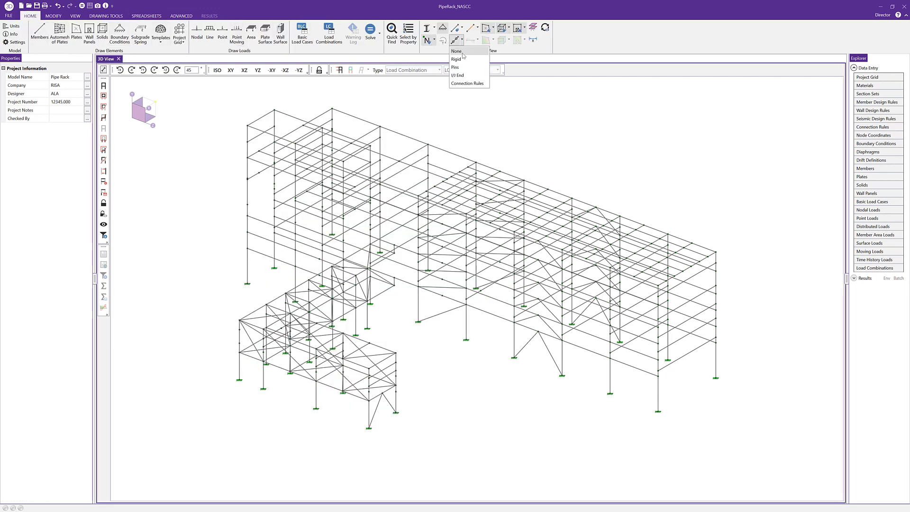
click(464, 84)
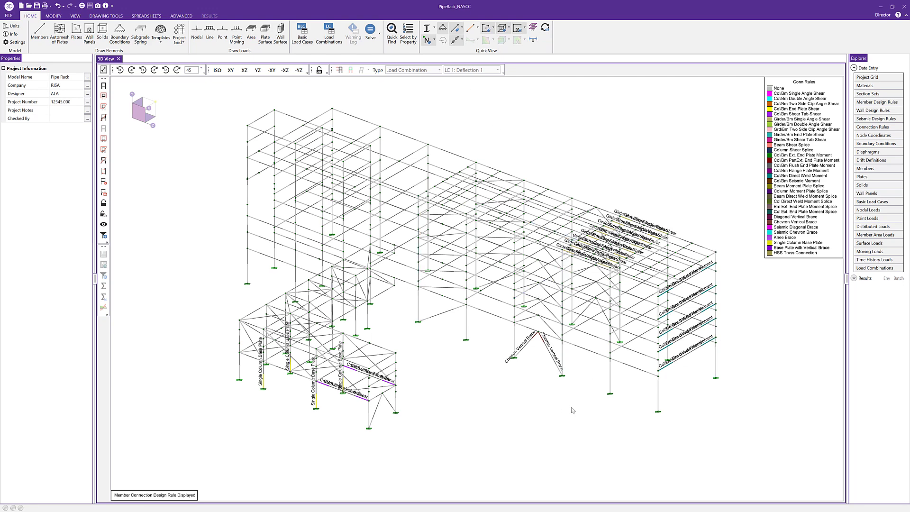
Inspect beam M794, which has a Col/Bm Shear Tab at both ends
scroll(573, 410, up, 8)
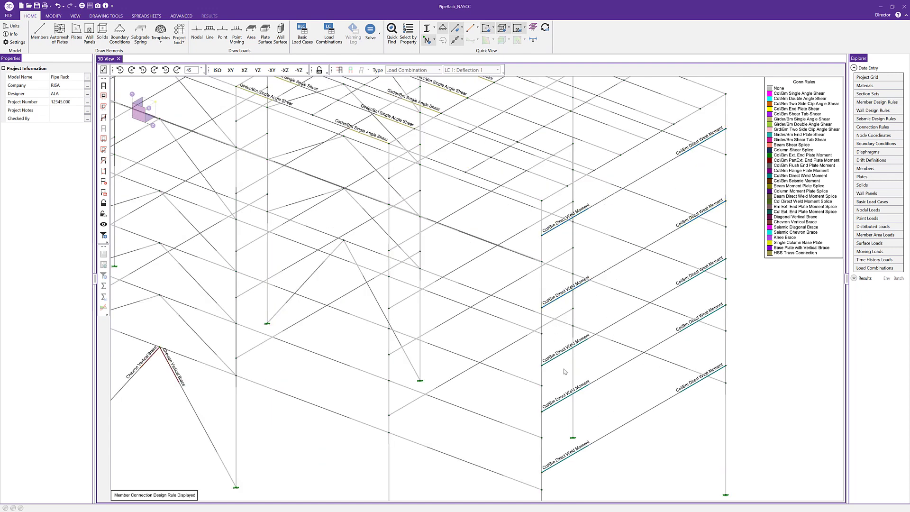
scroll(536, 179, down, 3)
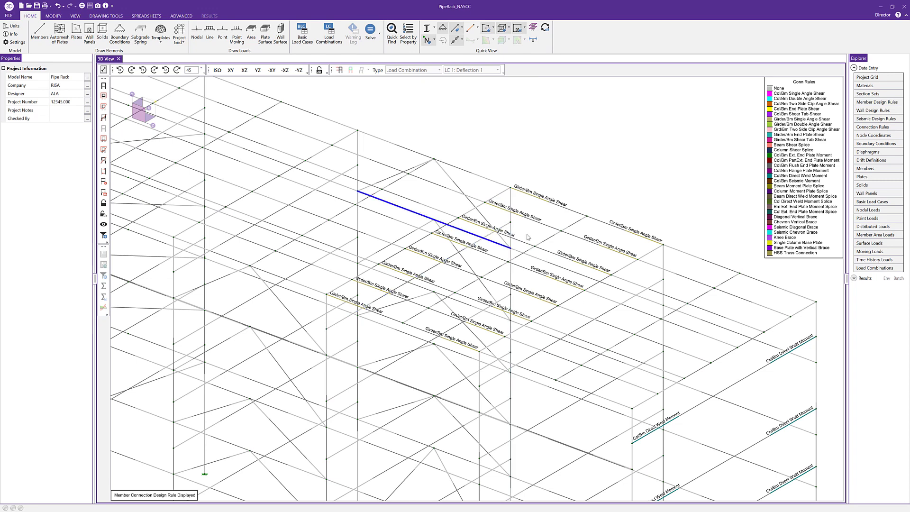
scroll(502, 241, down, 5)
scroll(214, 388, up, 4)
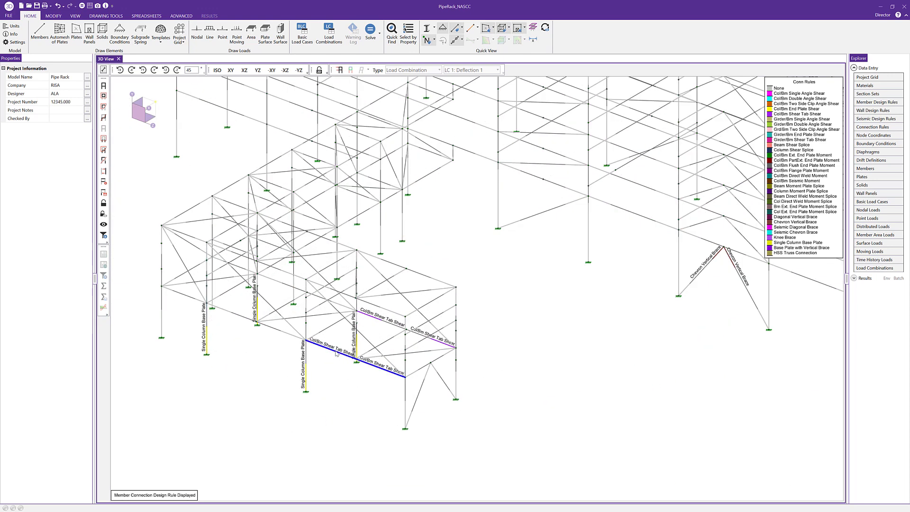
click(336, 355)
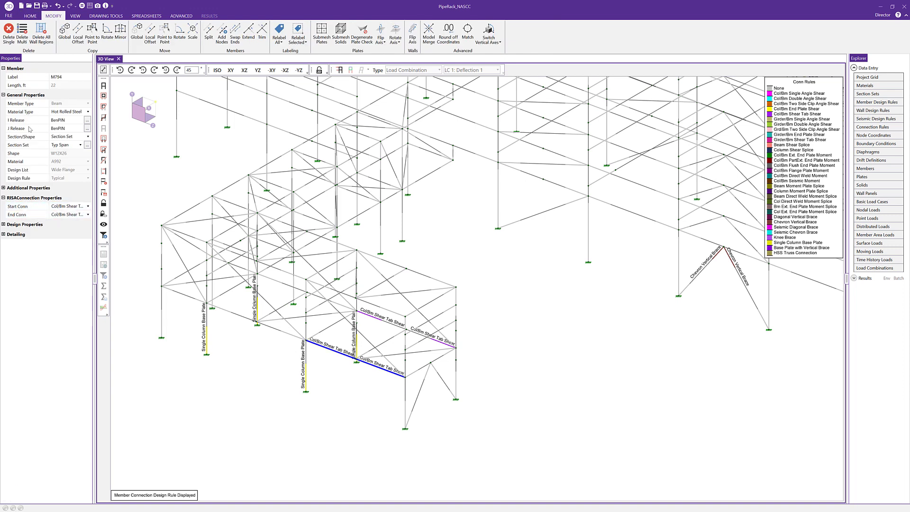
click(71, 207)
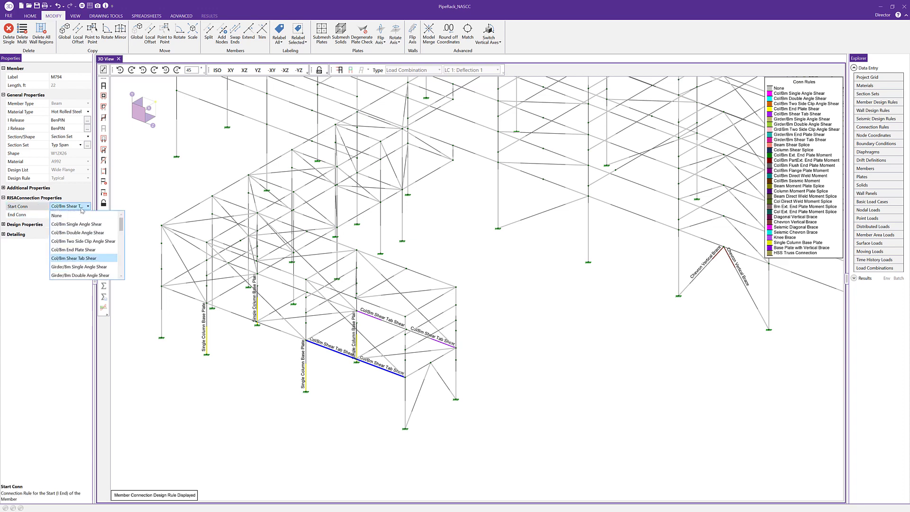
click(82, 260)
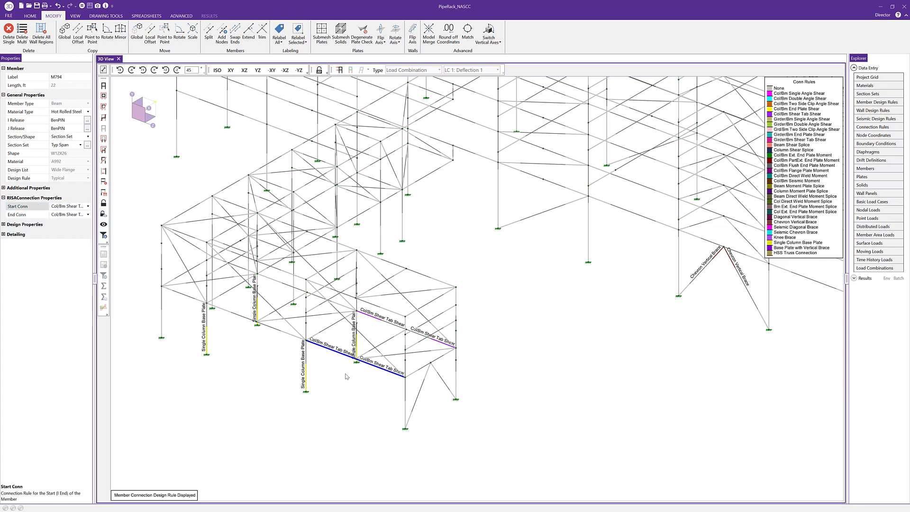
scroll(350, 375, up, 3)
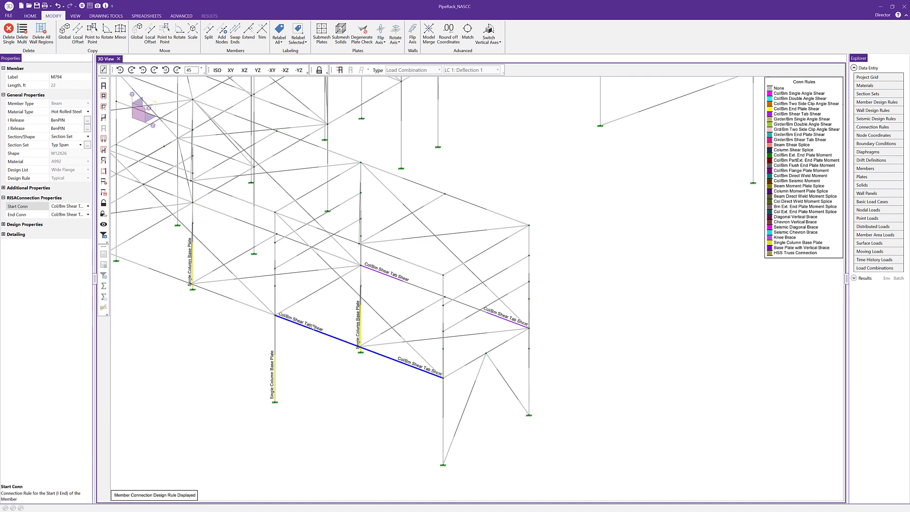
click(359, 389)
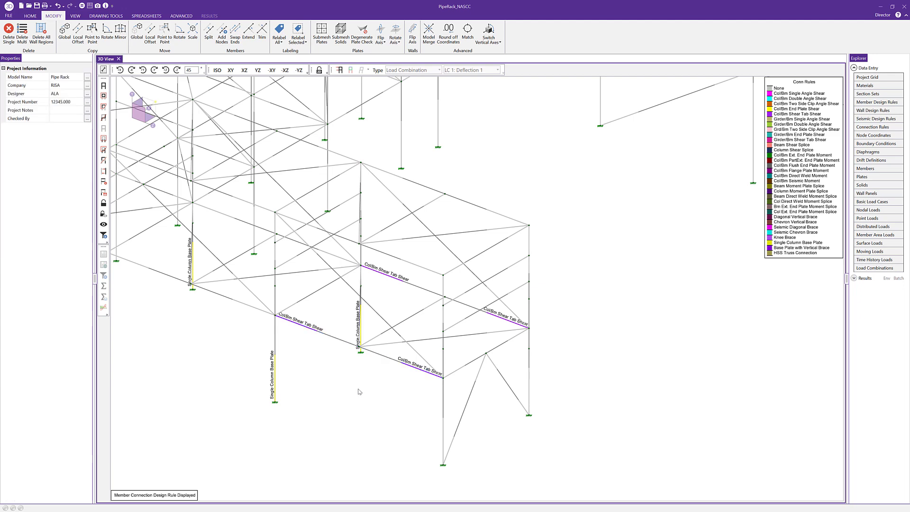
scroll(357, 388, down, 2)
scroll(358, 388, down, 3)
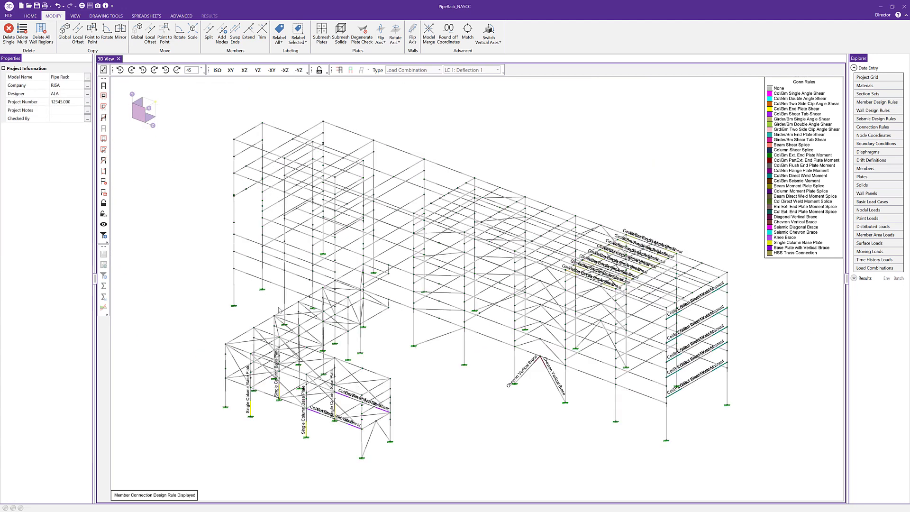
Review the load combinations' factors and connection design options, then solve Batch + Envelope
click(30, 16)
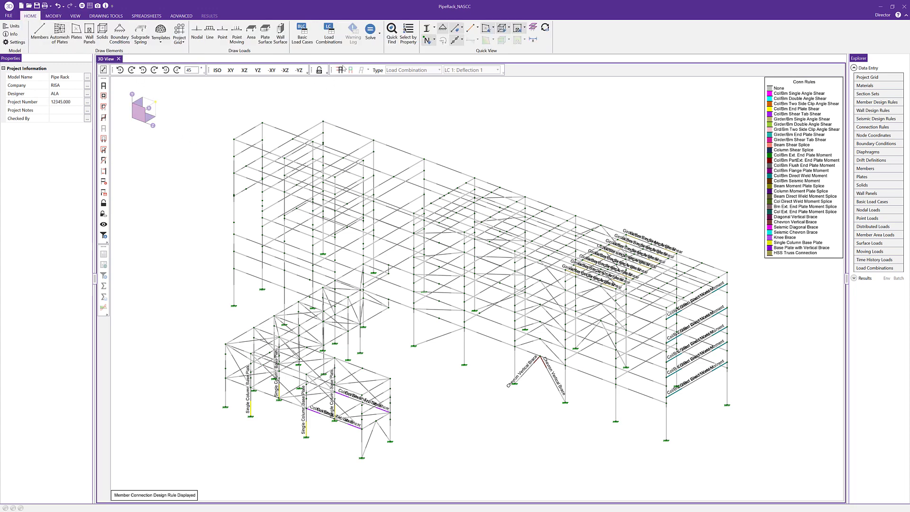
click(330, 38)
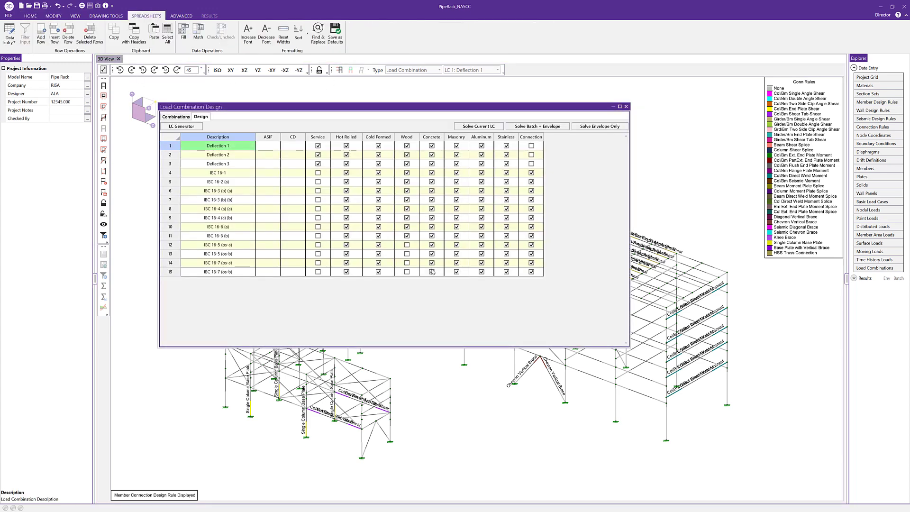
click(176, 116)
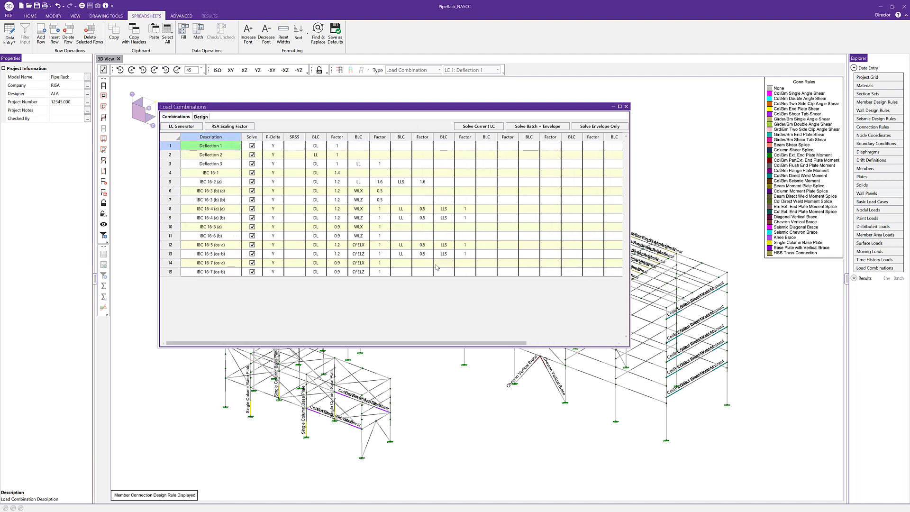
click(200, 116)
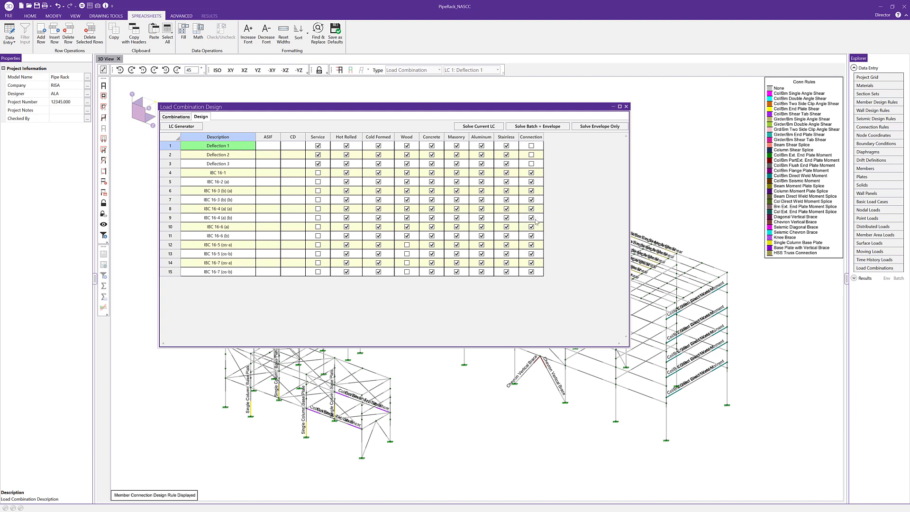
click(545, 129)
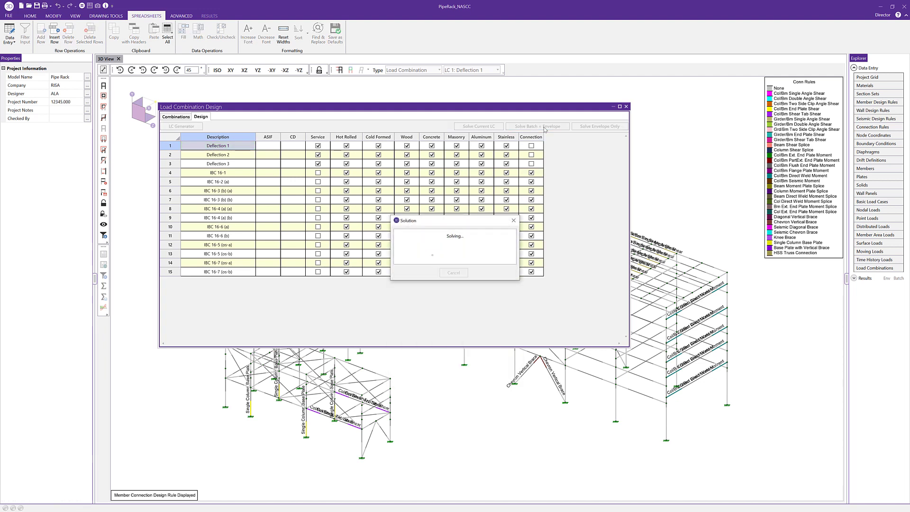
click(626, 106)
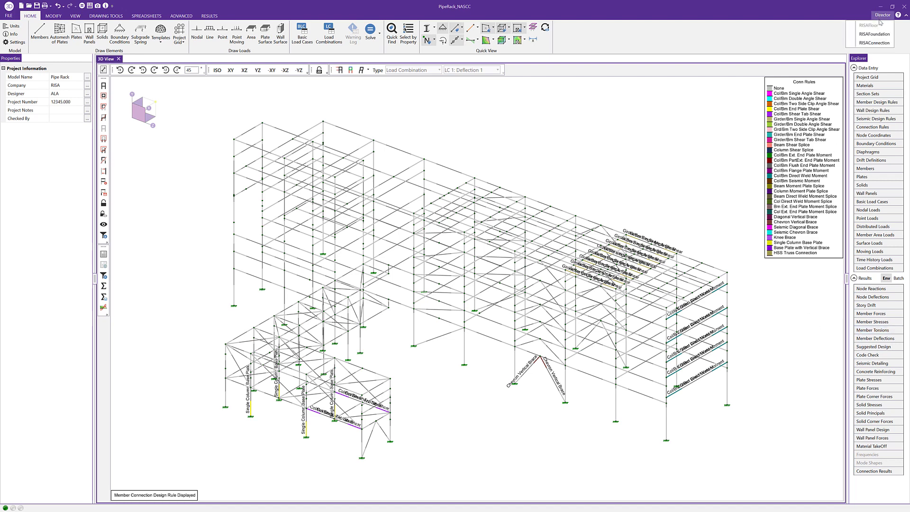
Send the model to RISAConnection, saving PipeRack_NASCC with its results
click(871, 44)
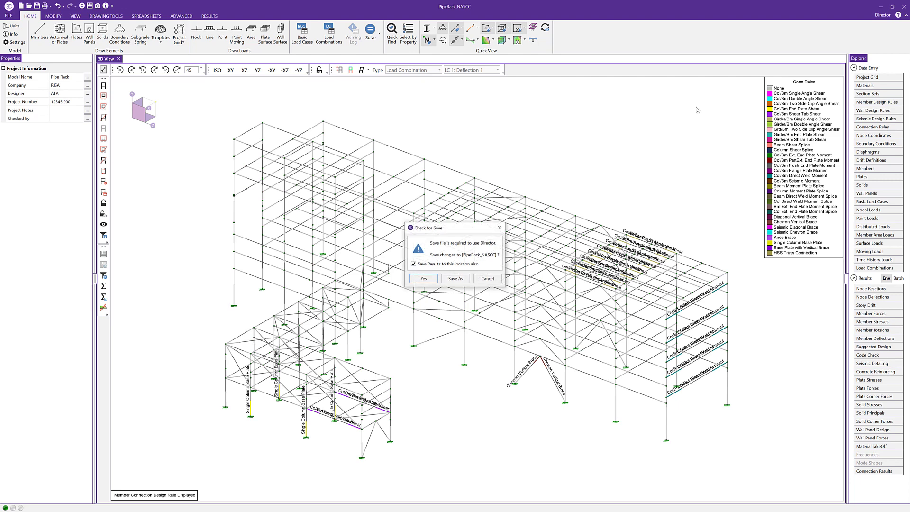
click(424, 281)
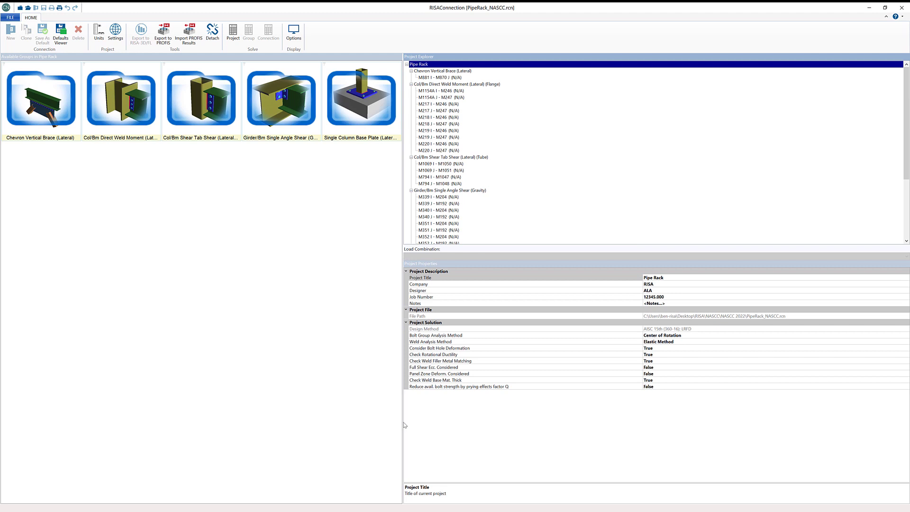
Open the Girder/Bm Single Angle Shear (Gravity) group, then return to the five Pipe Rack groups
click(30, 129)
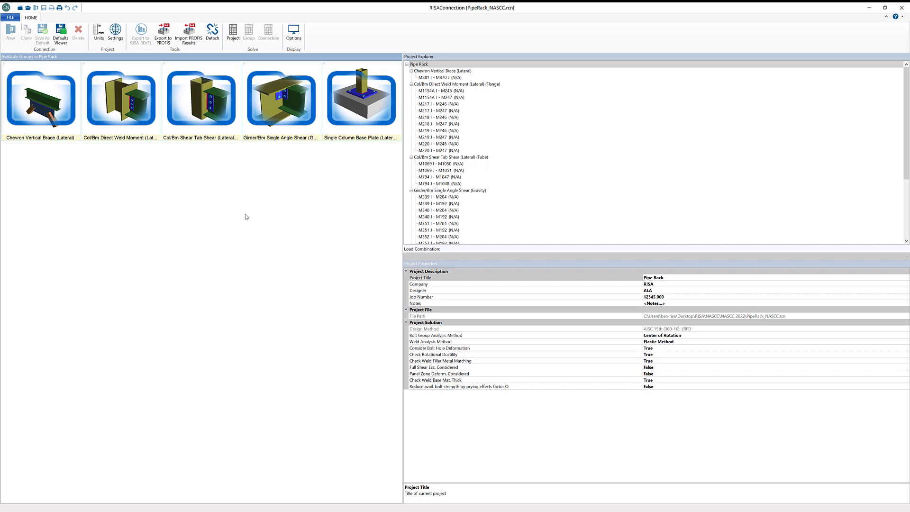
double_click(275, 128)
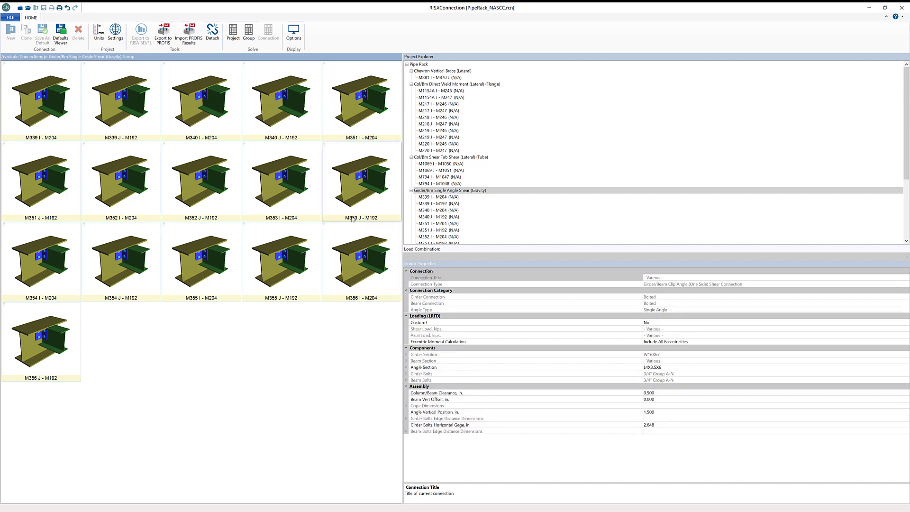
click(421, 65)
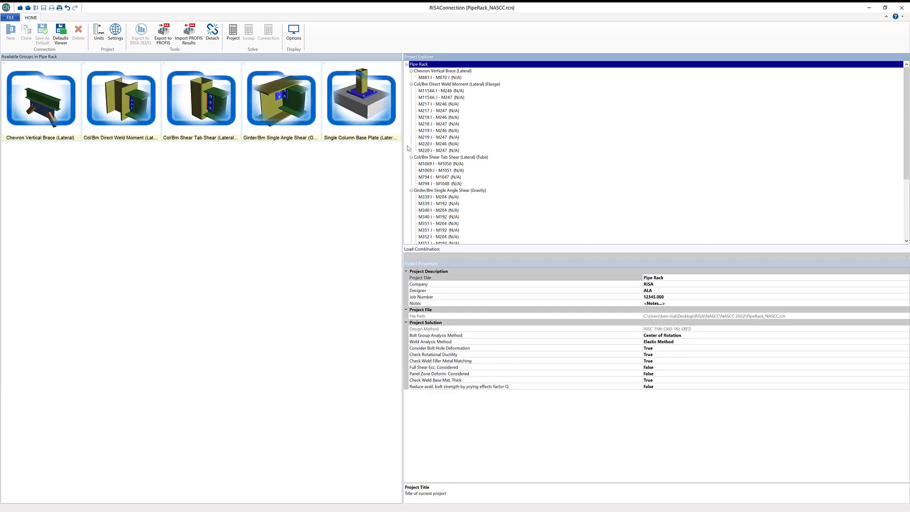
Preview connection M217 J - M247, then show all ten Col/Bm Direct Weld Moment (Flange) connections
click(183, 195)
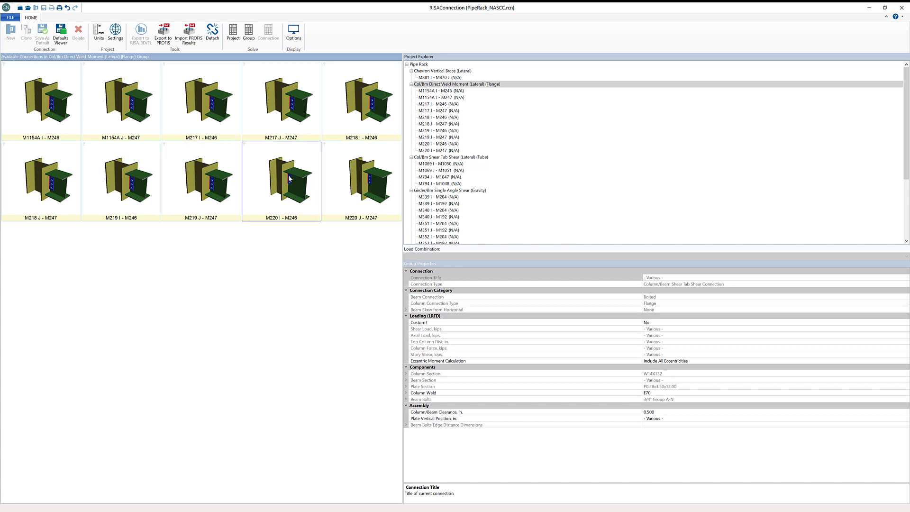
click(430, 110)
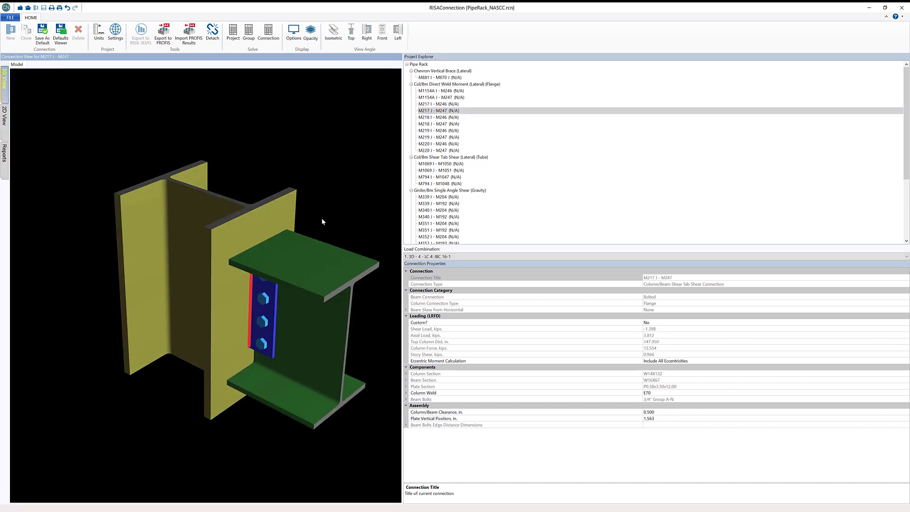
click(444, 85)
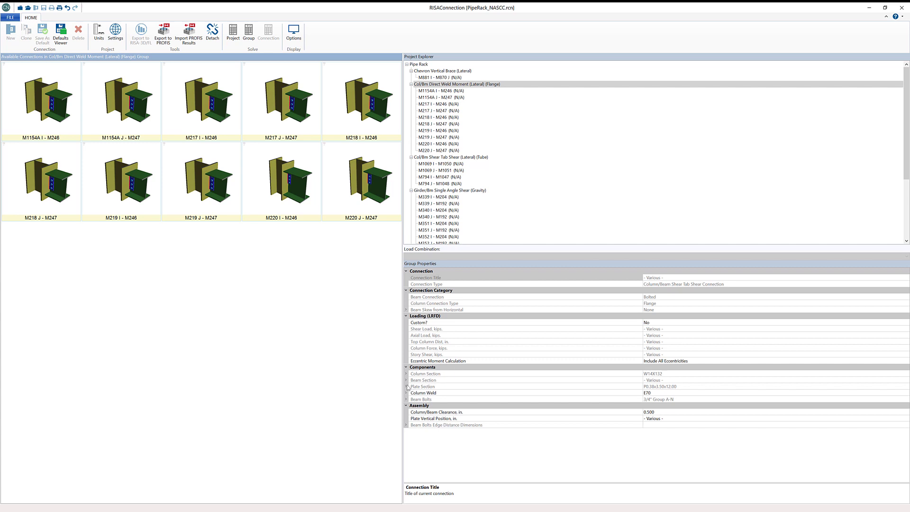
Try 5 beam bolts per row in Group Properties, then restore 4 with the 12.00 plate
click(406, 403)
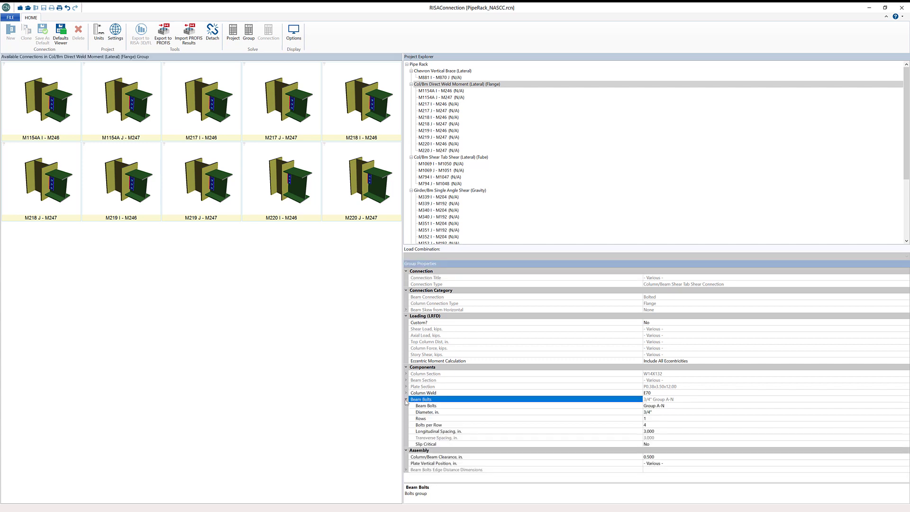
click(658, 426)
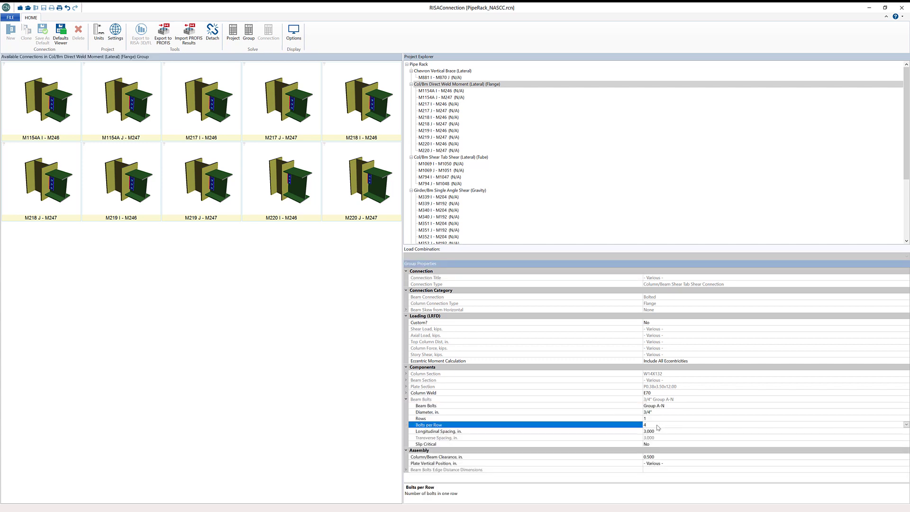
drag(657, 428, 632, 428)
text(5)
key(Return)
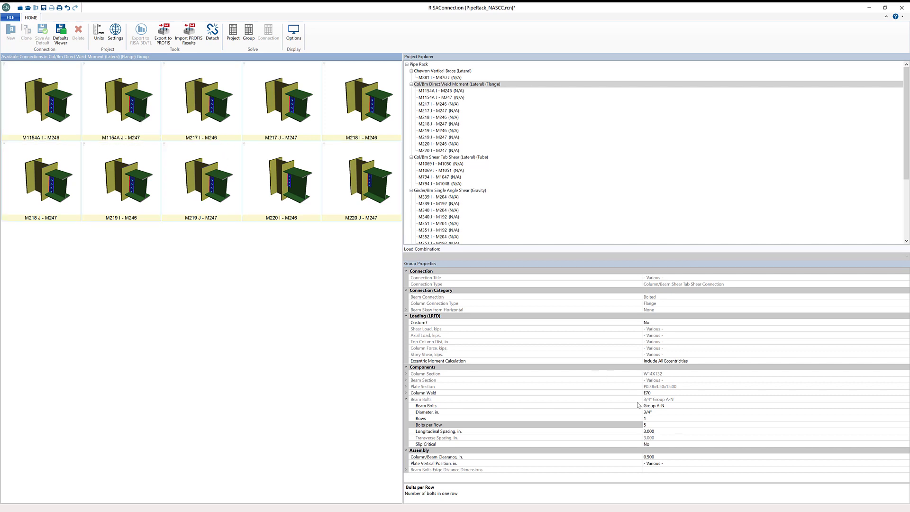
click(650, 426)
key(BackSpace)
text(4)
key(Return)
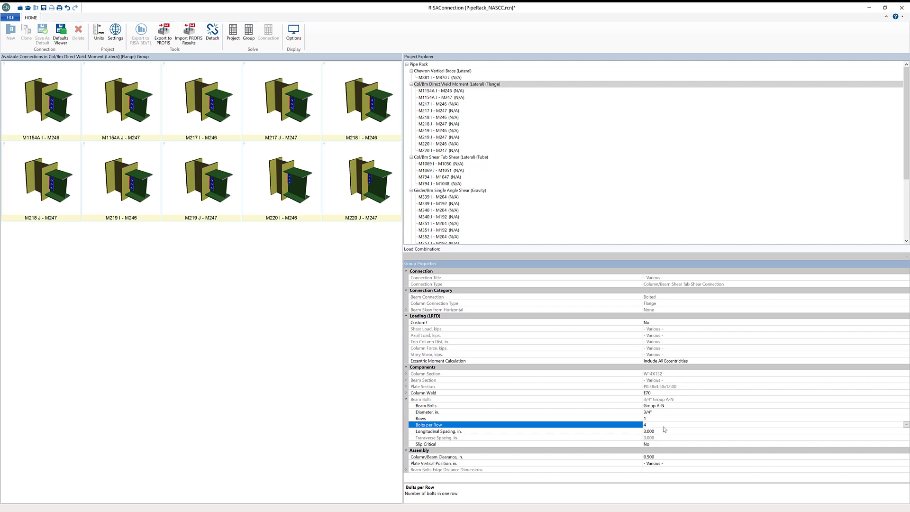
click(279, 228)
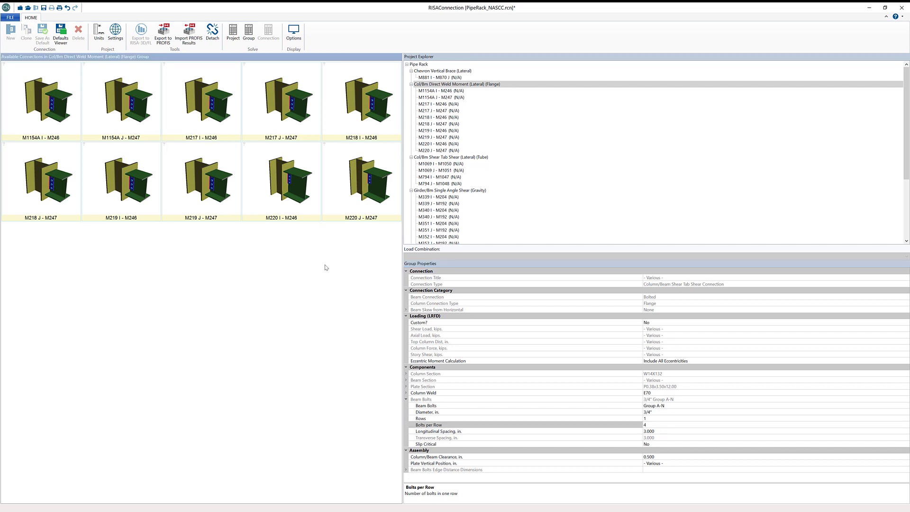
View connection M217 I - M246 under load combination 1, then return to the Pipe Rack overview
click(438, 104)
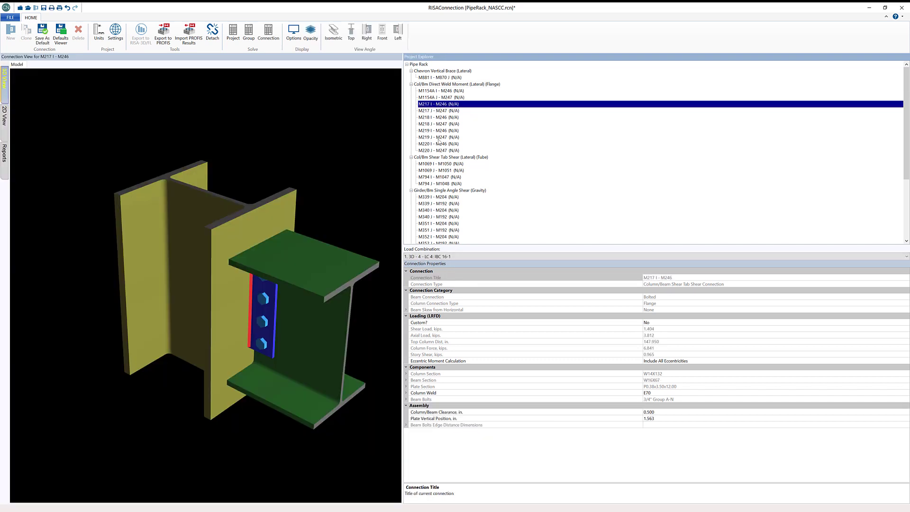
click(444, 257)
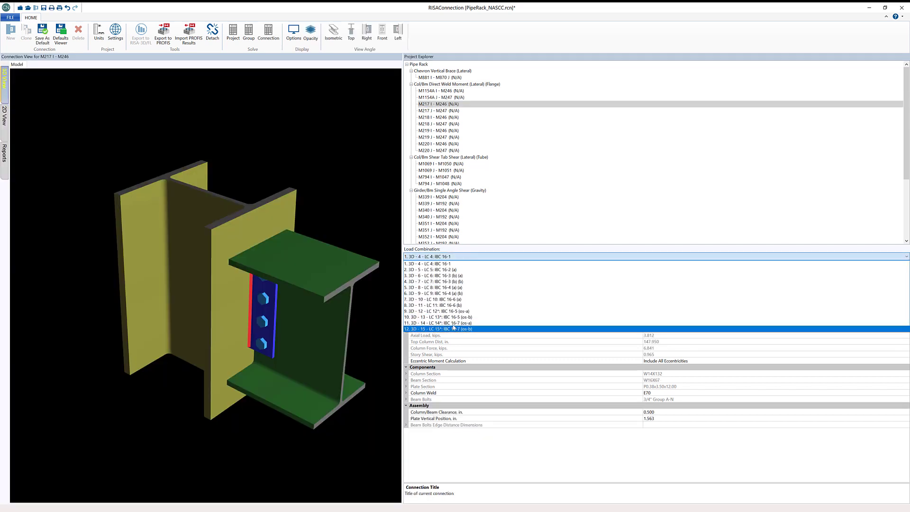
click(468, 256)
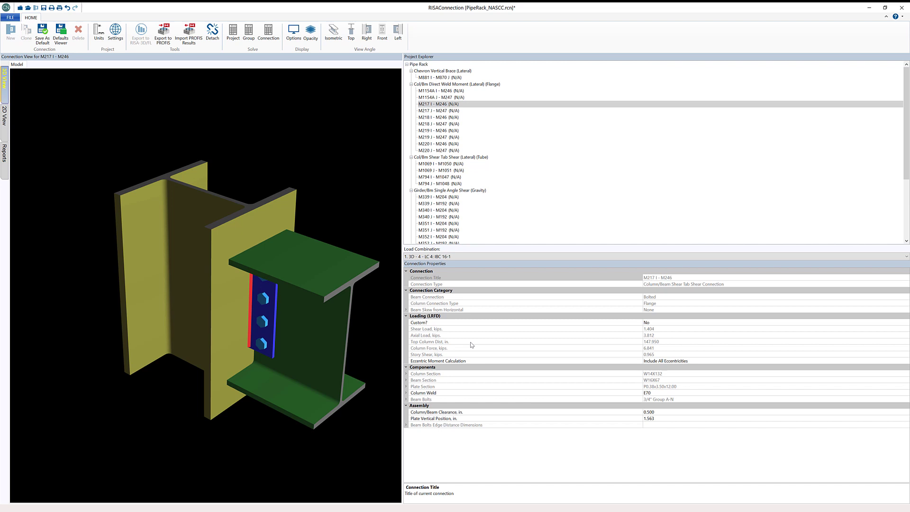
click(423, 65)
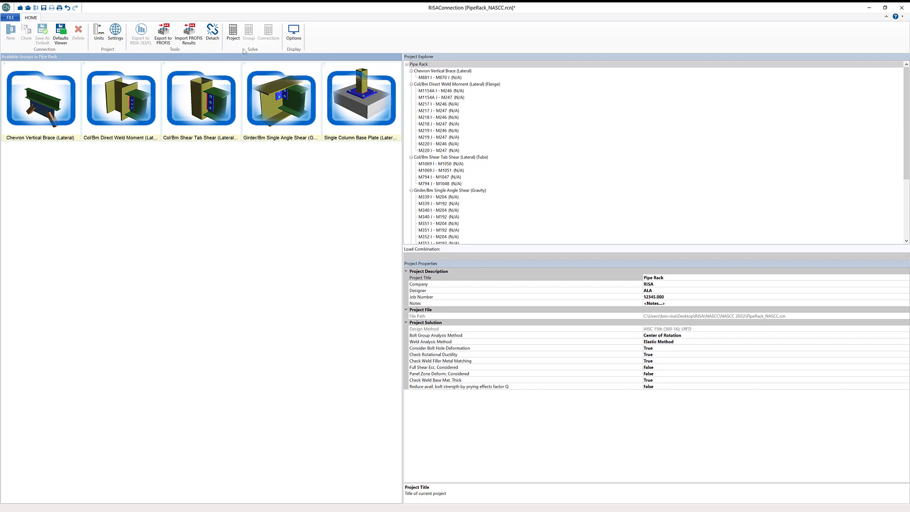
Solve all five connection groups in the Pipe Rack project
click(233, 33)
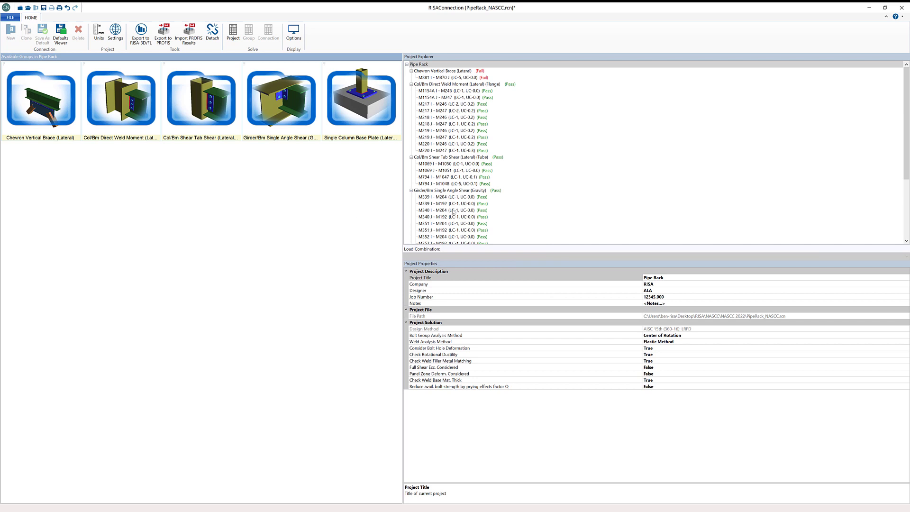
Step through solved connections M1154A I - M246, M219 I - M246, M351 I - M204 and base plate M1021 I
click(459, 91)
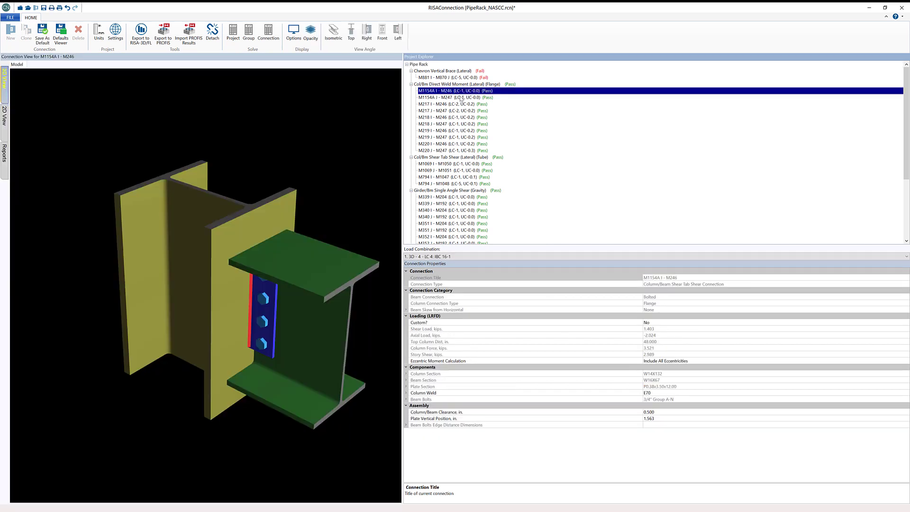
click(459, 132)
click(462, 173)
click(452, 221)
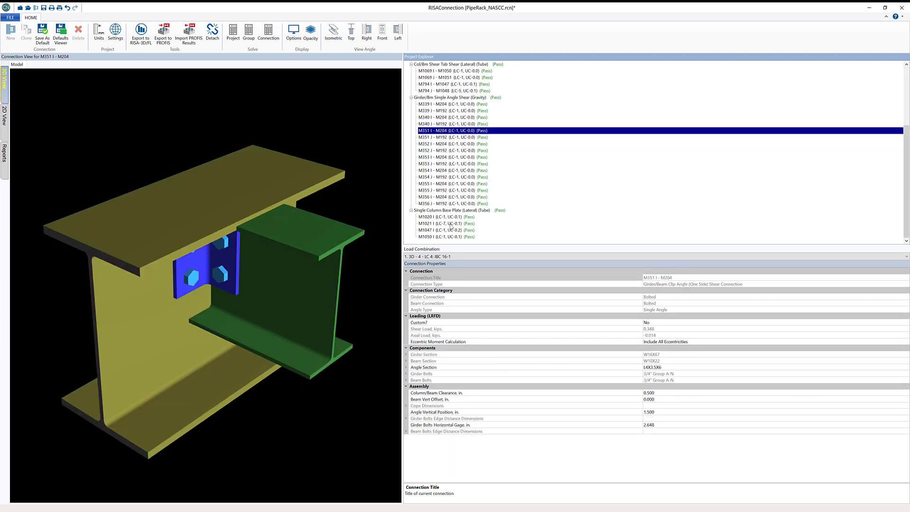
click(462, 224)
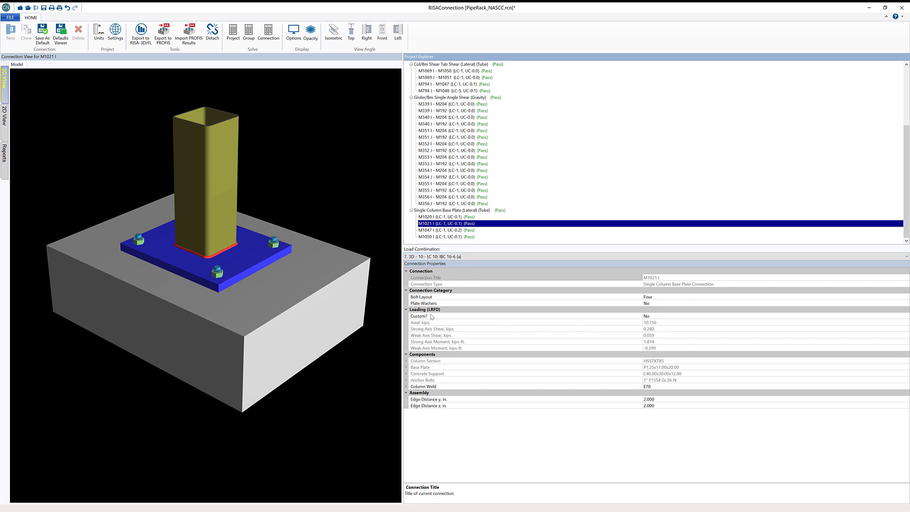
click(407, 287)
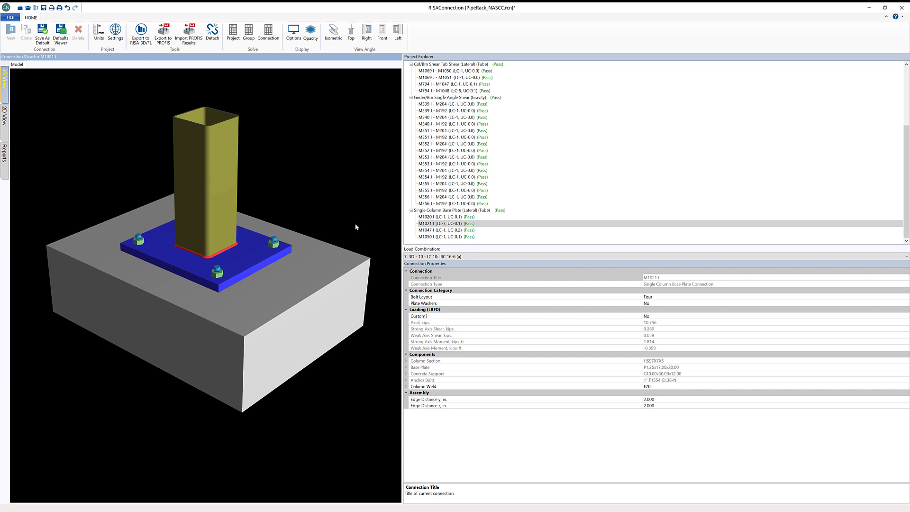
scroll(509, 226, up, 5)
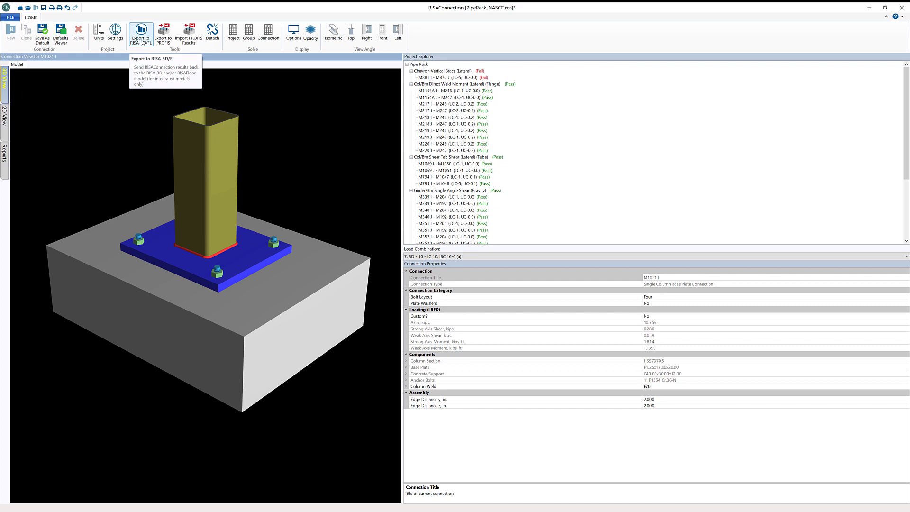
Export the solved connection results to RISA-3D/FL and switch over to the RISA-3D model
click(140, 44)
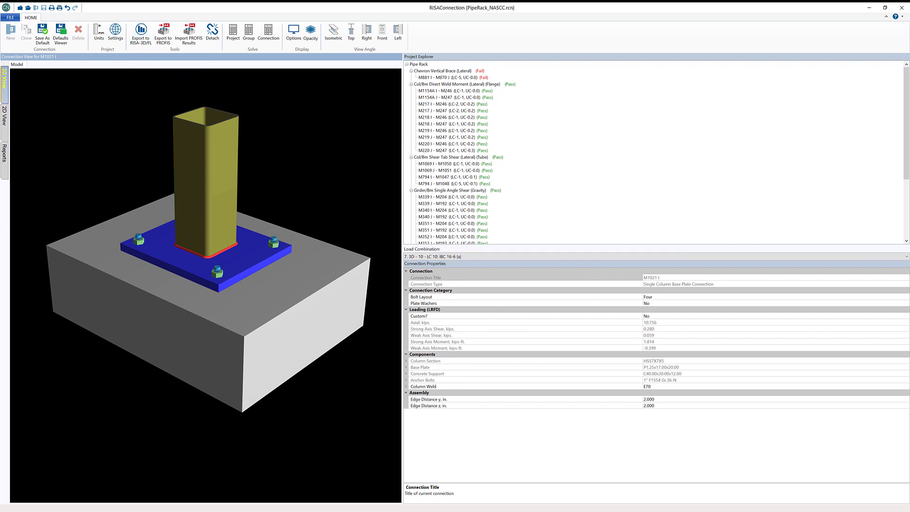
key(alt+Tab)
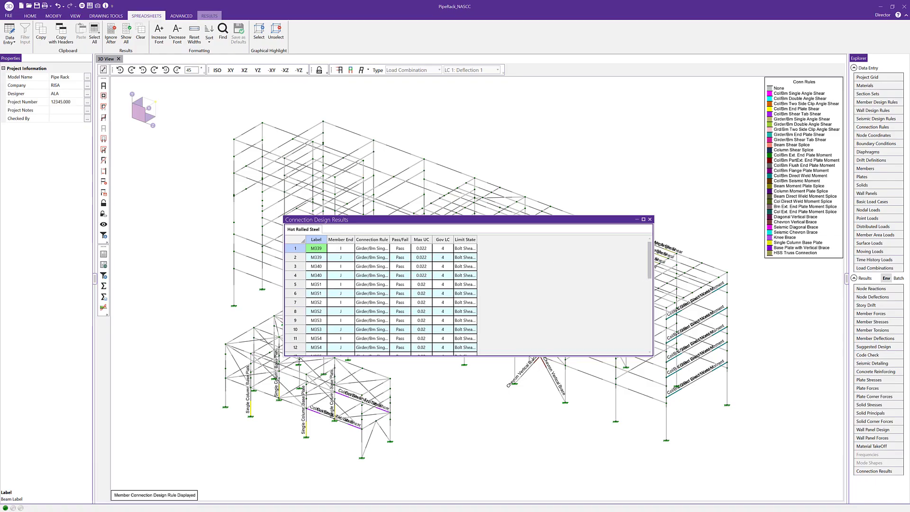
Enlarge the Connection Design Results window and widen the Limit State and Connection Rule columns
drag(531, 356, 531, 424)
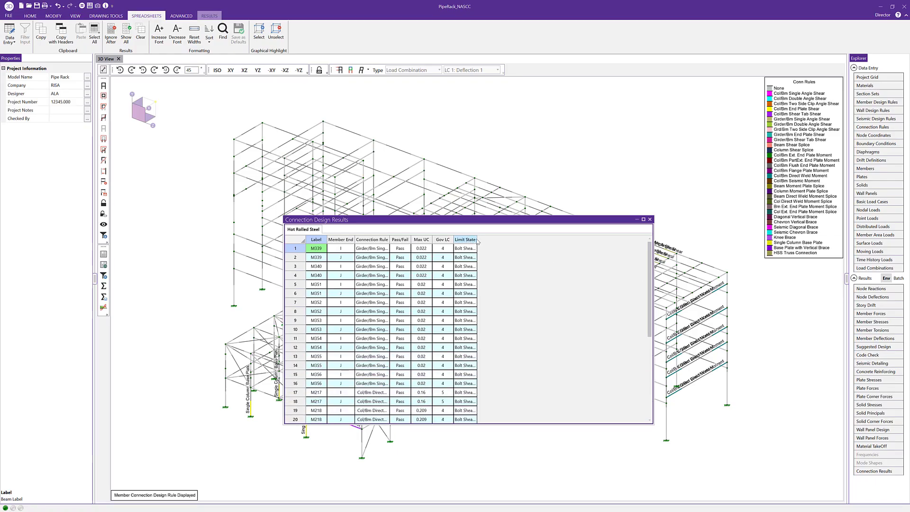
drag(477, 239, 539, 239)
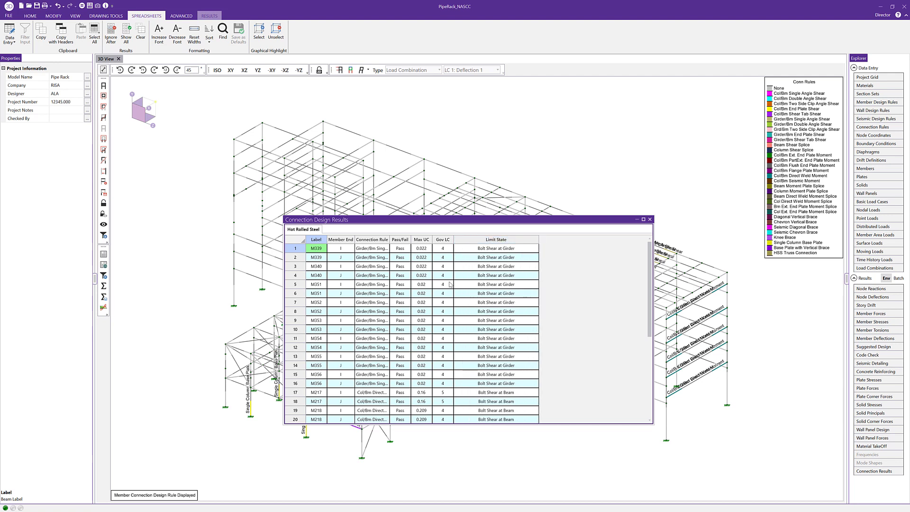
click(372, 239)
drag(389, 239, 426, 238)
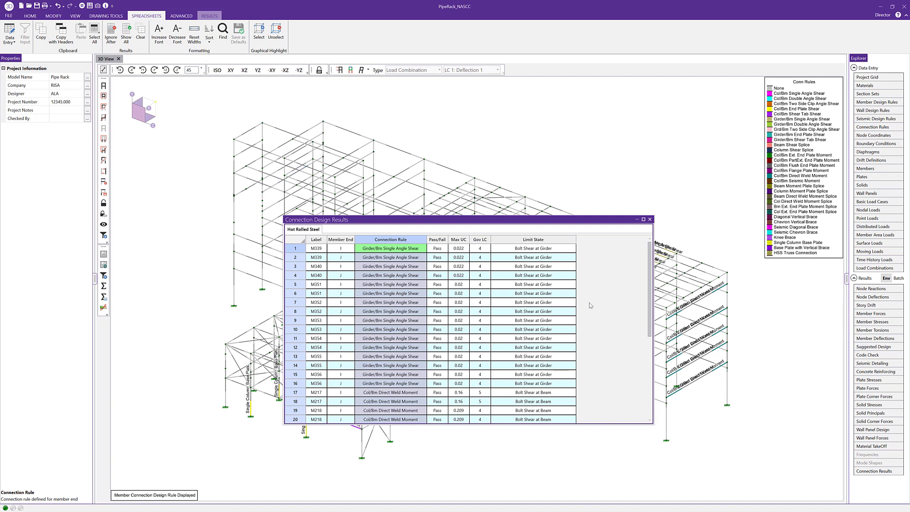
Find M881's failing Chevron Vertical Brace row, then close the results table
scroll(539, 327, down, 5)
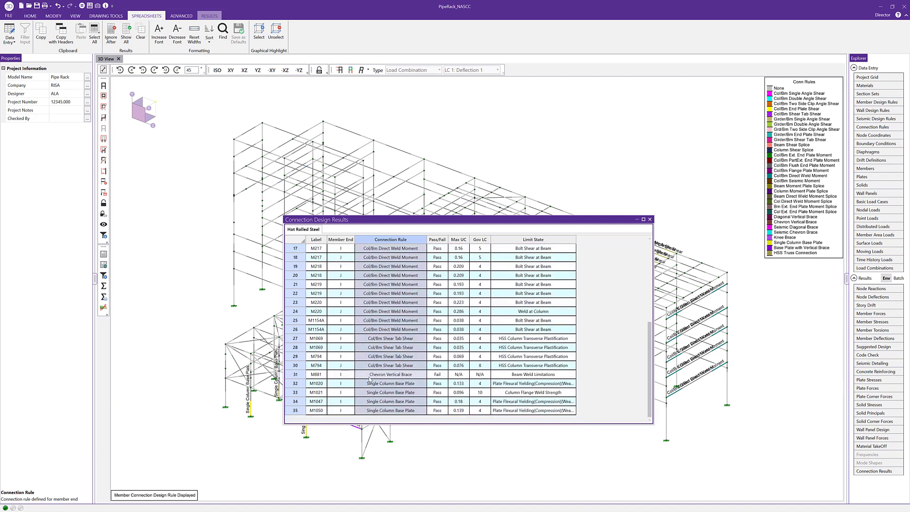
click(370, 379)
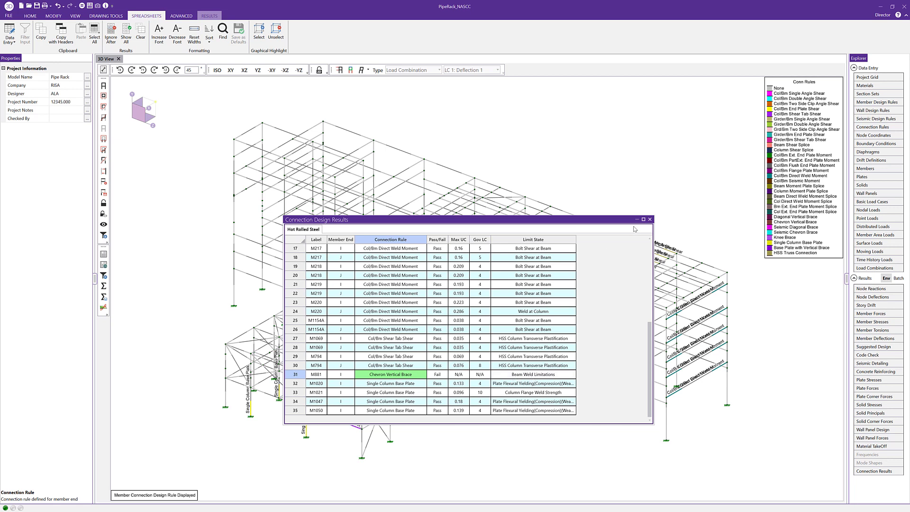
click(650, 219)
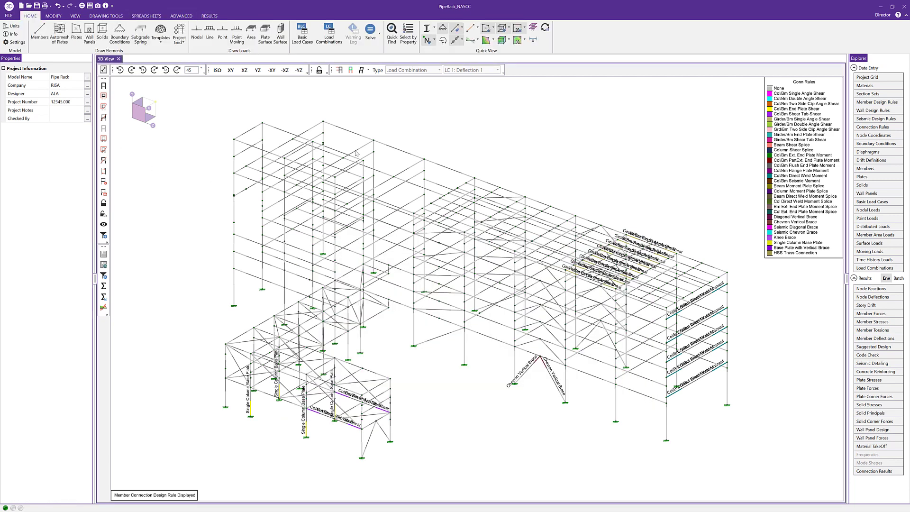
Set member labels and member colour to Connection Results, showing unity checks and pass/fail colours
click(461, 40)
click(463, 29)
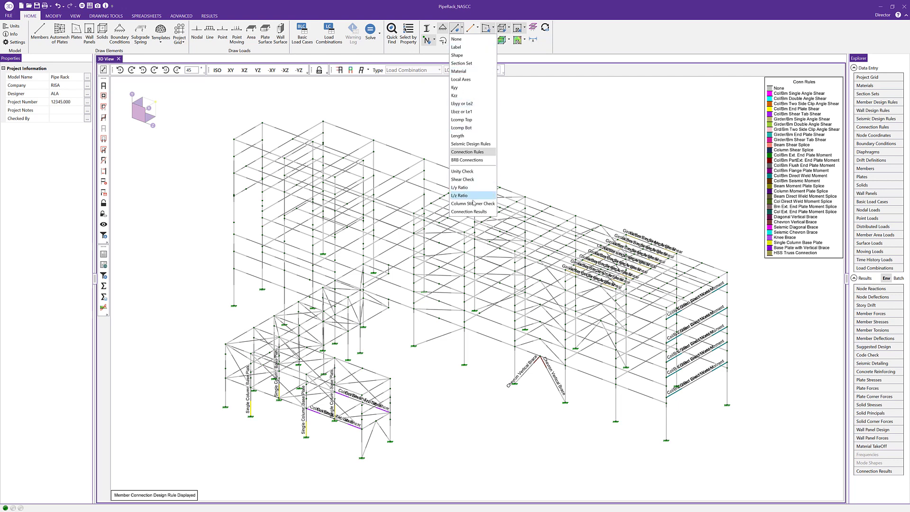
click(474, 211)
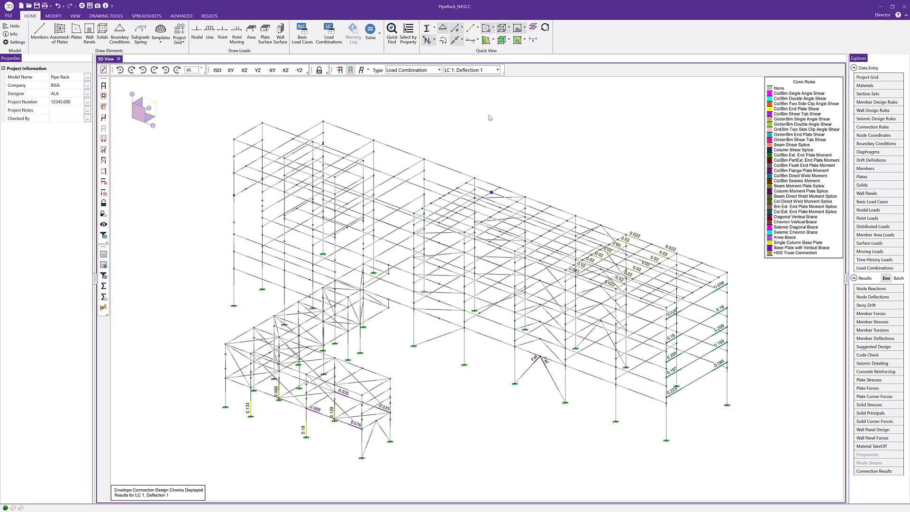
click(477, 29)
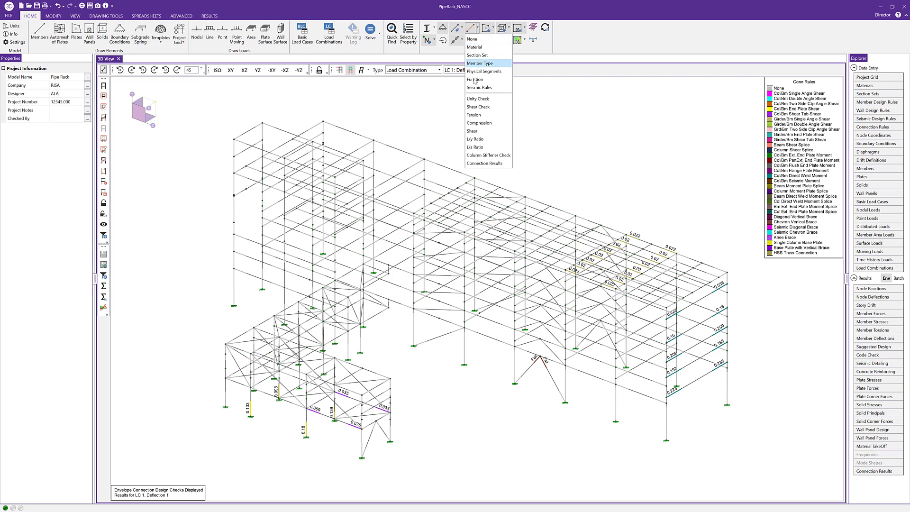
click(483, 163)
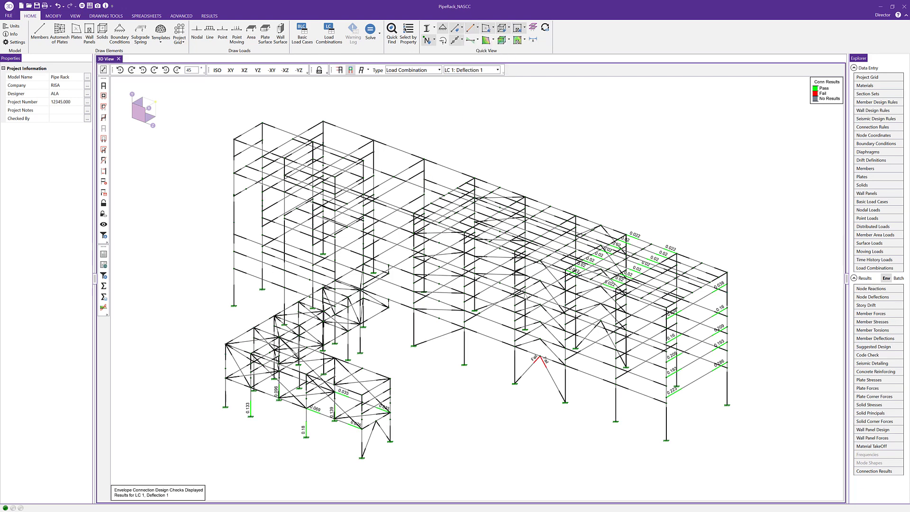
scroll(588, 271, up, 1)
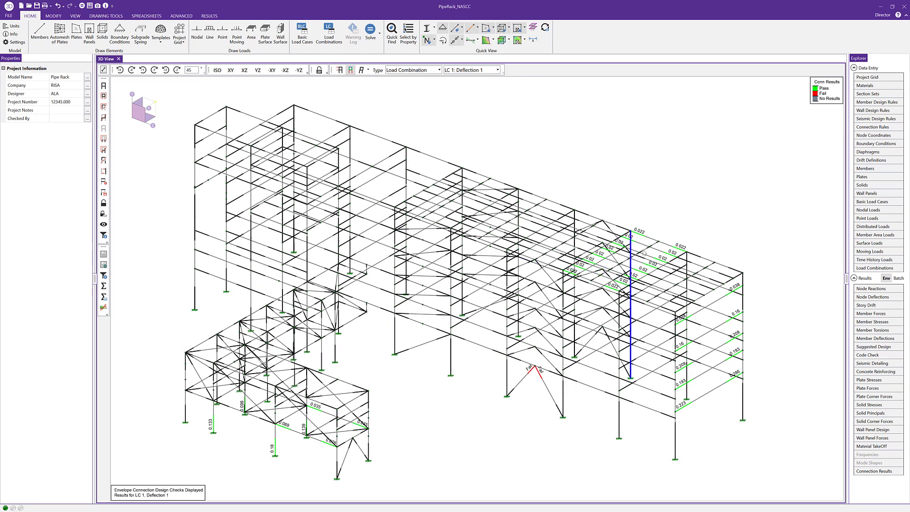